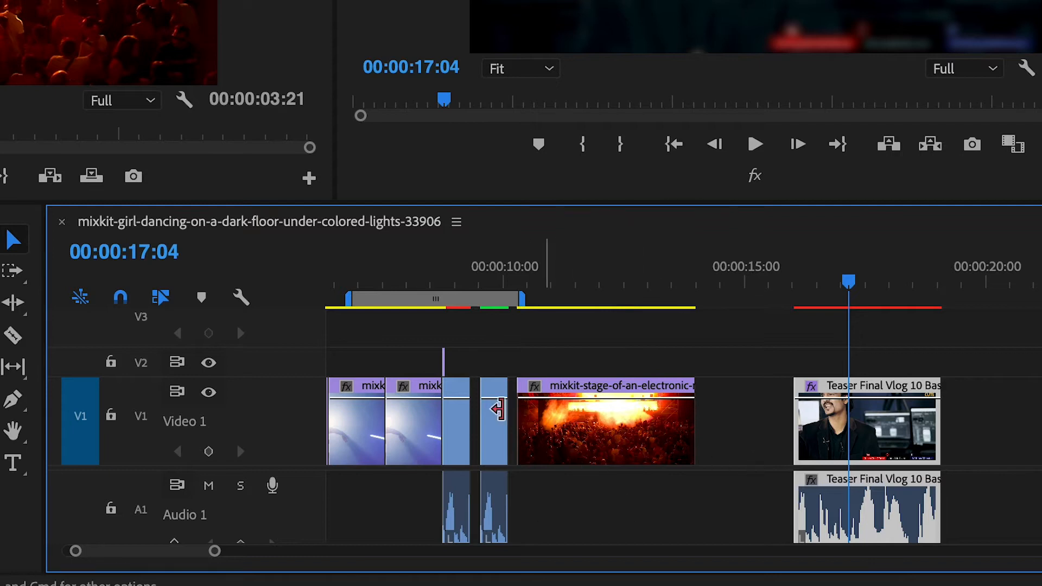
- Fit the work area around the first short Teaser clip near 00:00:09:00 and render its effects
{"action": "left_click", "coordinate": [455, 429]}
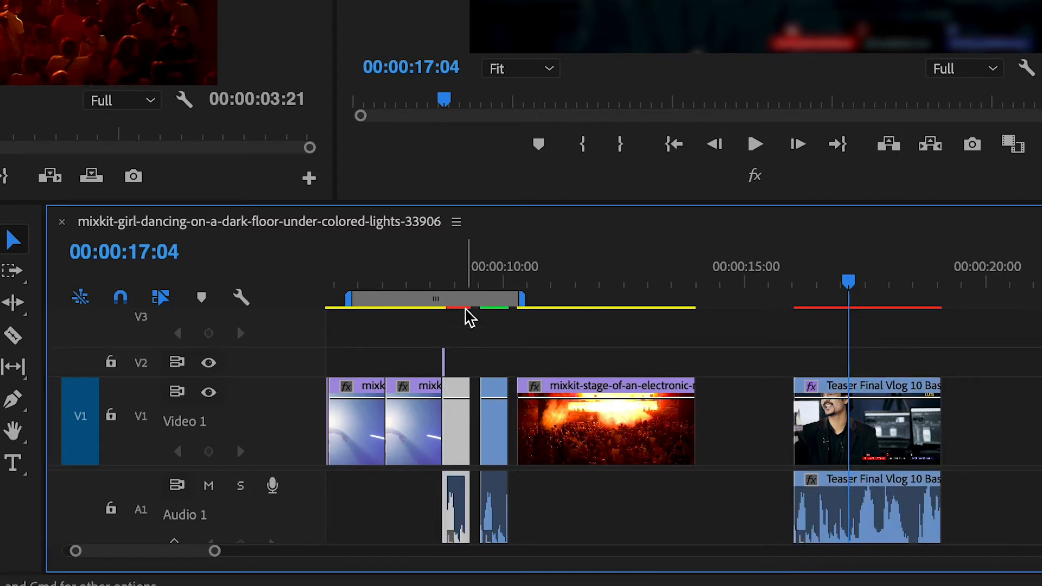
{"action": "left_click", "coordinate": [453, 278]}
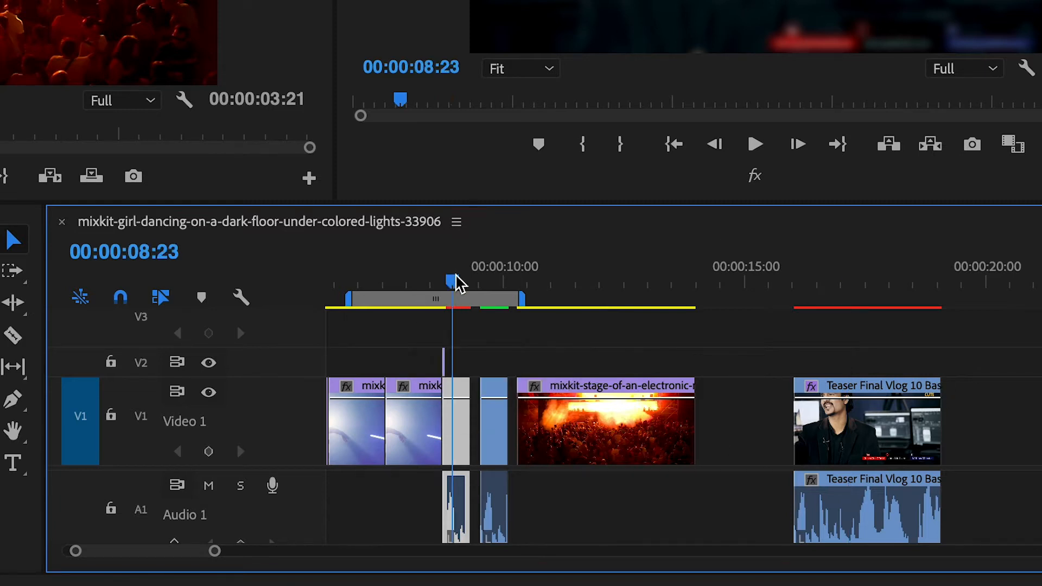
{"action": "key", "text": "="}
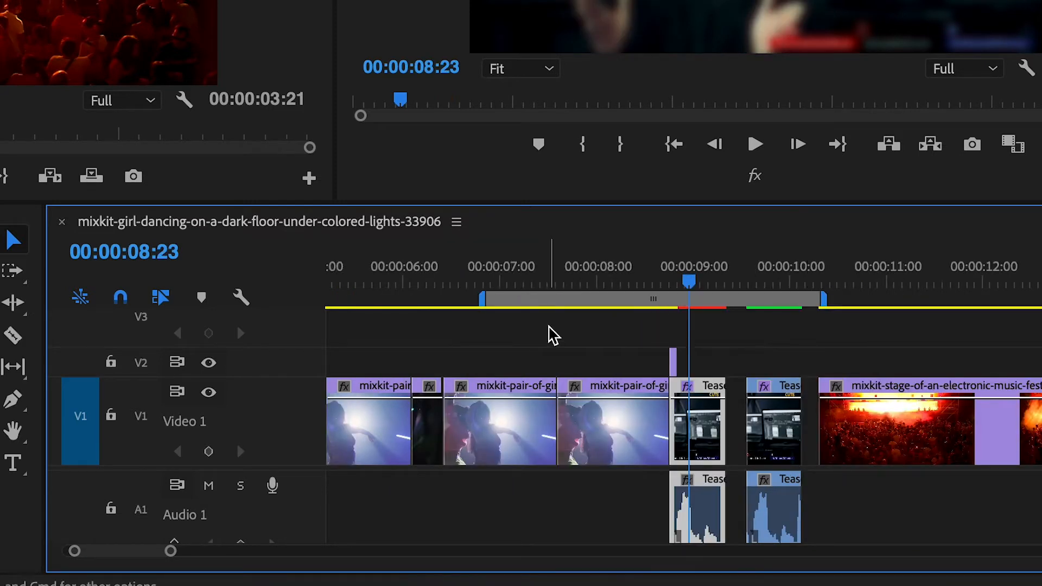
{"action": "left_click_drag", "start_coordinate": [485, 304], "coordinate": [442, 302]}
{"action": "left_click_drag", "start_coordinate": [826, 308], "coordinate": [727, 305]}
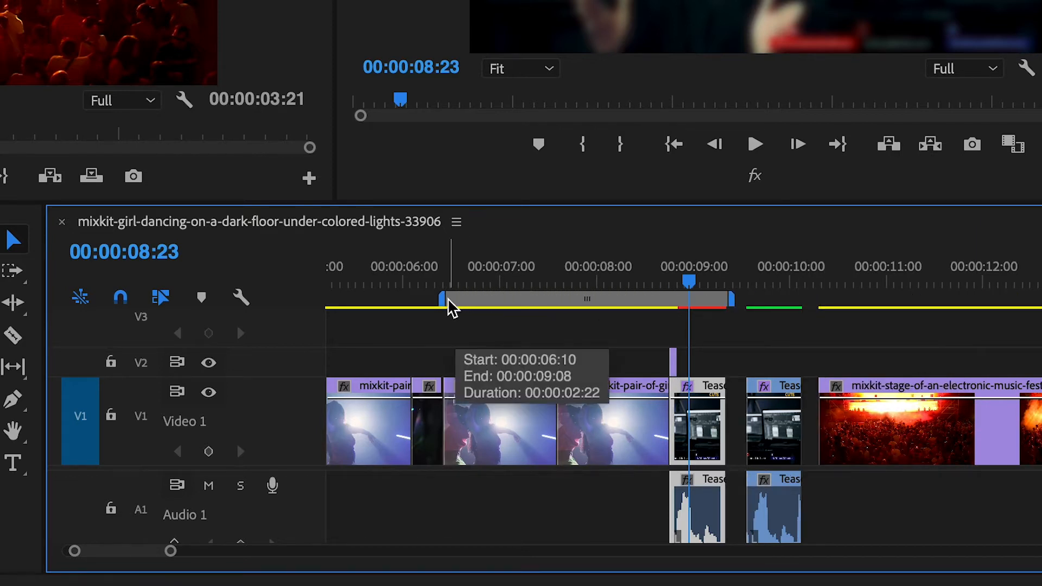
{"action": "left_click_drag", "start_coordinate": [444, 303], "coordinate": [675, 329]}
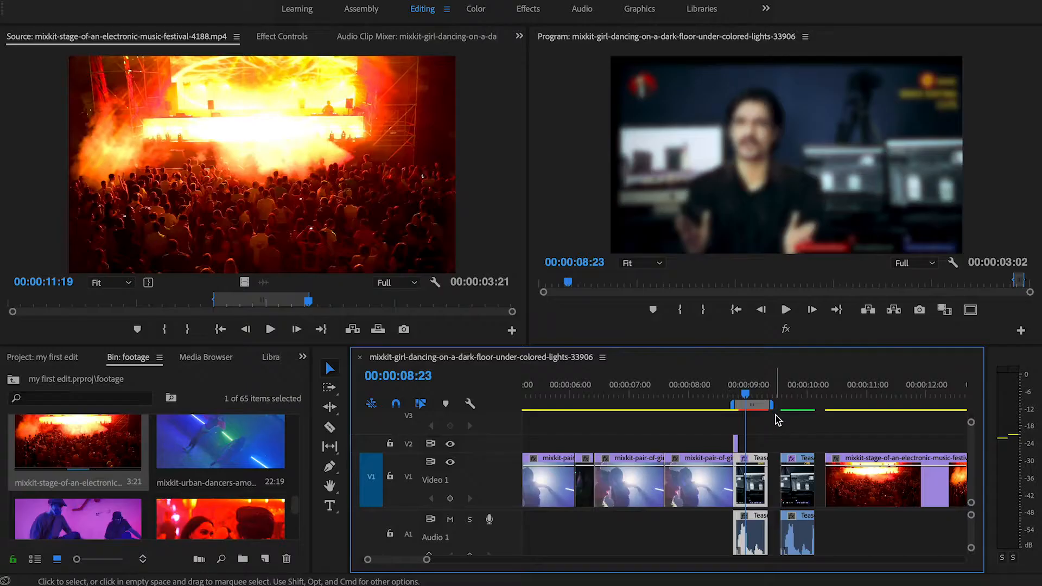
{"action": "key", "text": "Return"}
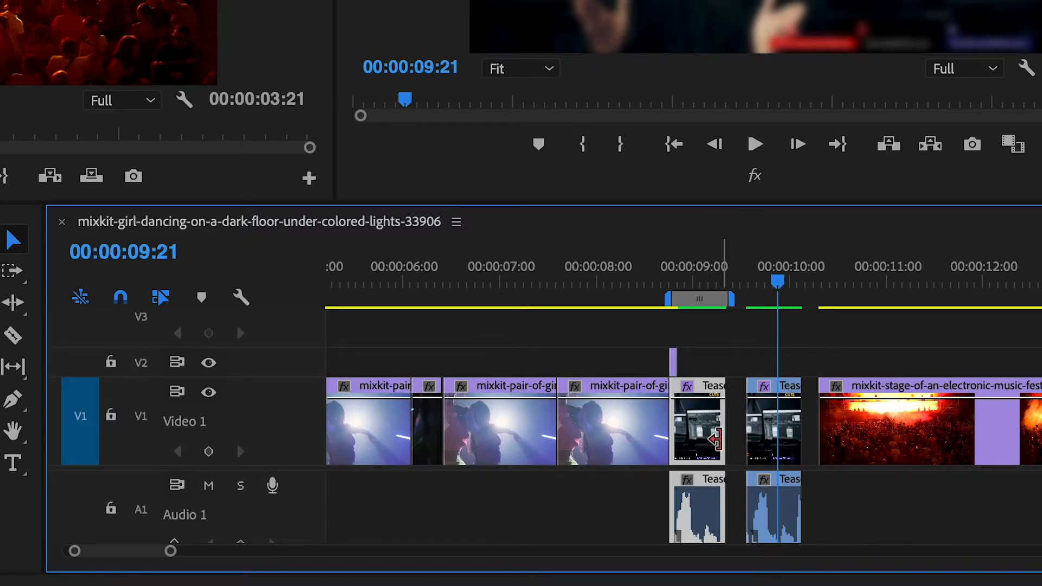
- Insert the second short Teaser clip directly before the stage clip, and lengthen the first Teaser clip to about 00:00:10:03
{"action": "left_click_drag", "start_coordinate": [719, 420], "coordinate": [742, 429]}
{"action": "left_click_drag", "start_coordinate": [733, 304], "coordinate": [752, 302]}
{"action": "left_click_drag", "start_coordinate": [775, 423], "coordinate": [844, 424]}
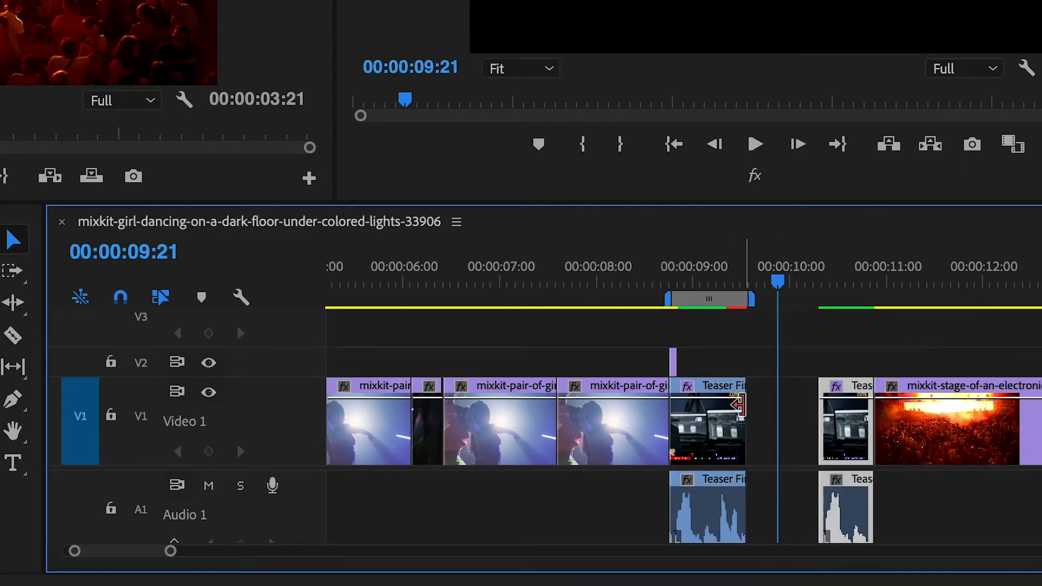
{"action": "left_click_drag", "start_coordinate": [747, 418], "coordinate": [801, 418]}
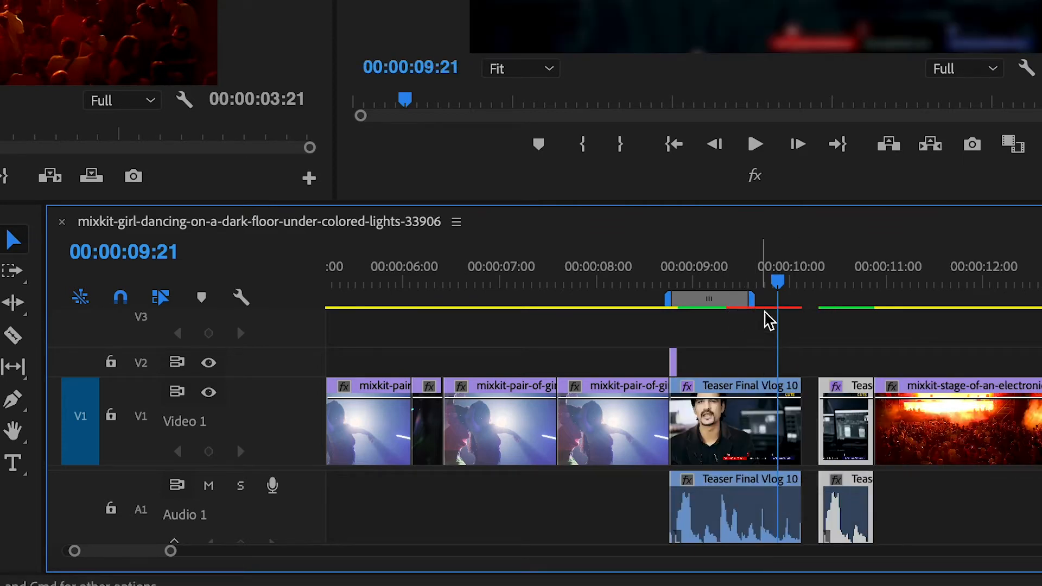
- Widen the work area so it covers the whole lengthened Teaser clip
{"action": "left_click", "coordinate": [753, 435]}
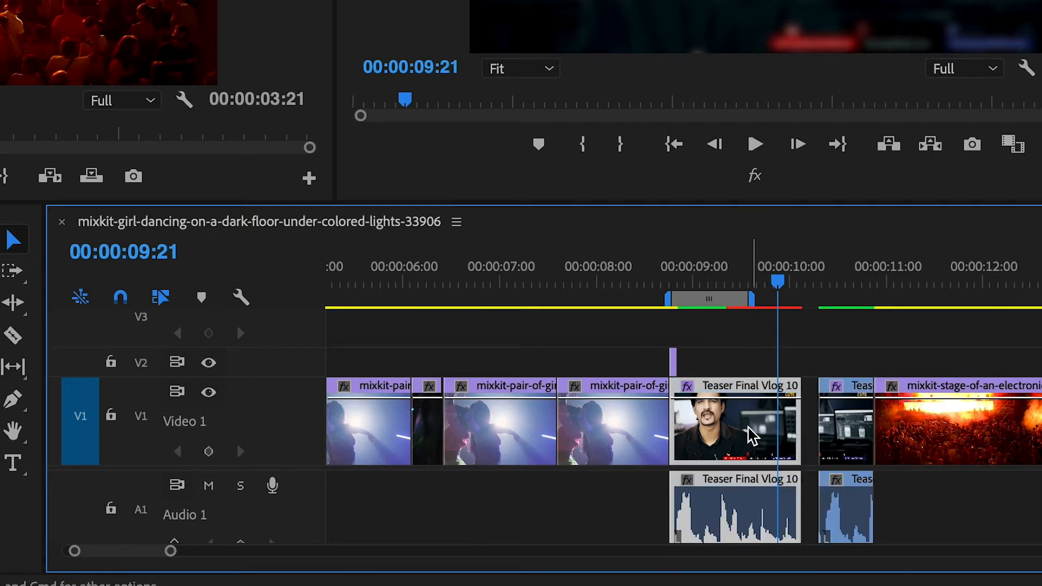
{"action": "left_click_drag", "start_coordinate": [758, 303], "coordinate": [809, 309]}
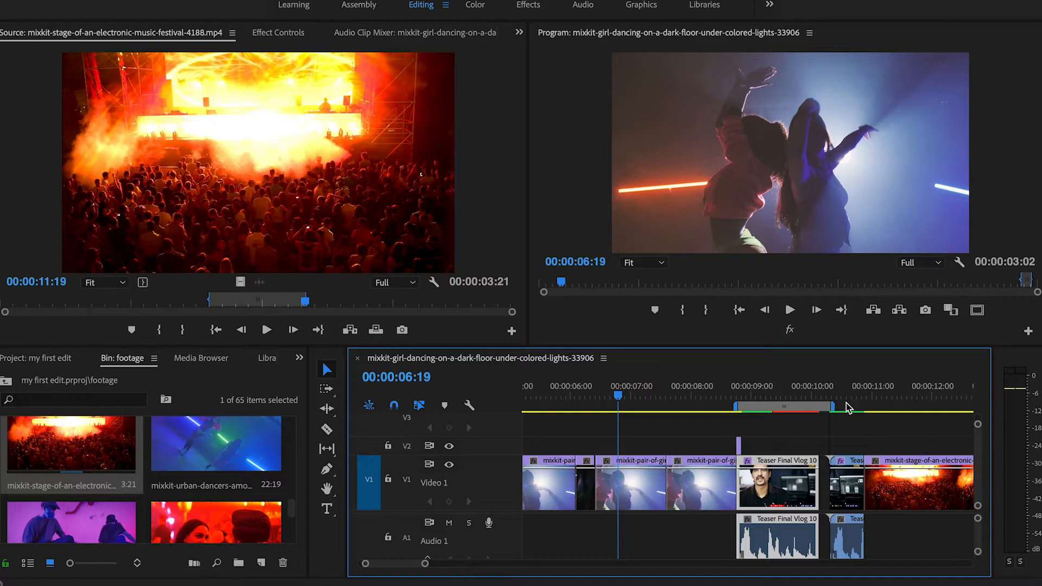
{"action": "left_click_drag", "start_coordinate": [845, 406], "coordinate": [734, 409]}
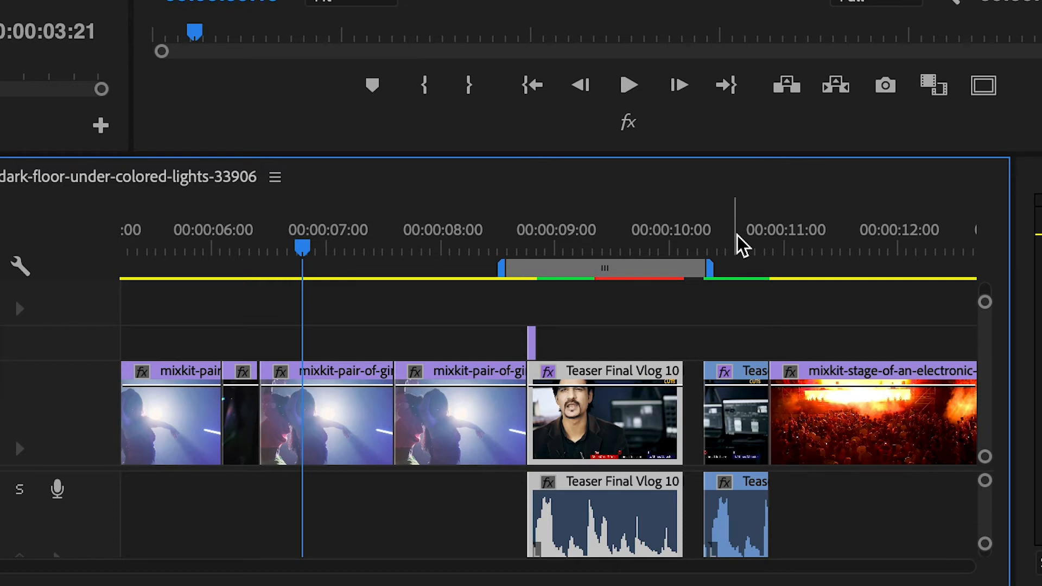
- Set the work area's start at 00:00:06:19 and its end at 00:00:10:07 using the playhead position
{"action": "key", "text": "alt+["}
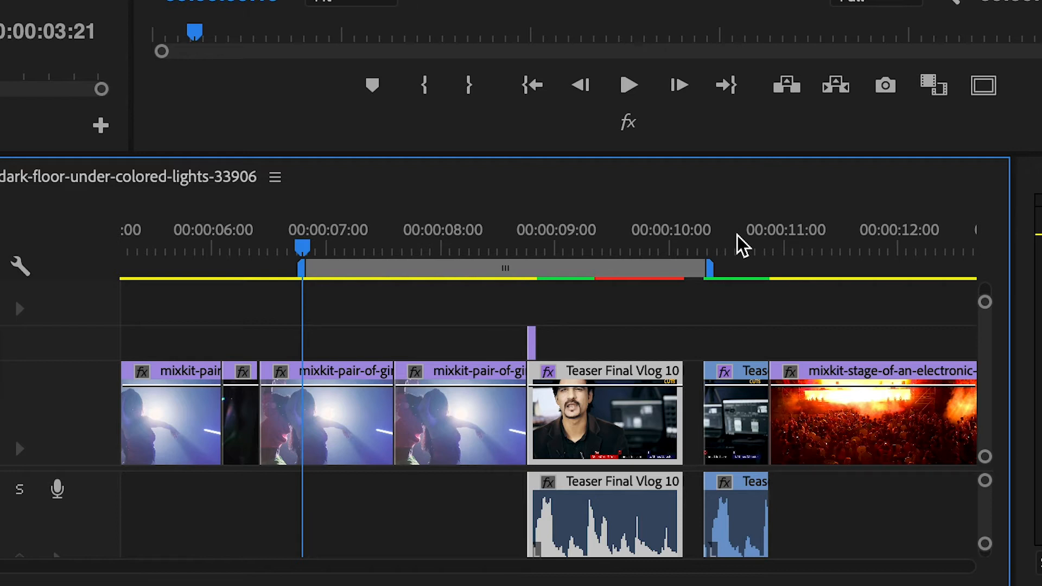
{"action": "key", "text": "alt+]"}
{"action": "left_click", "coordinate": [705, 242]}
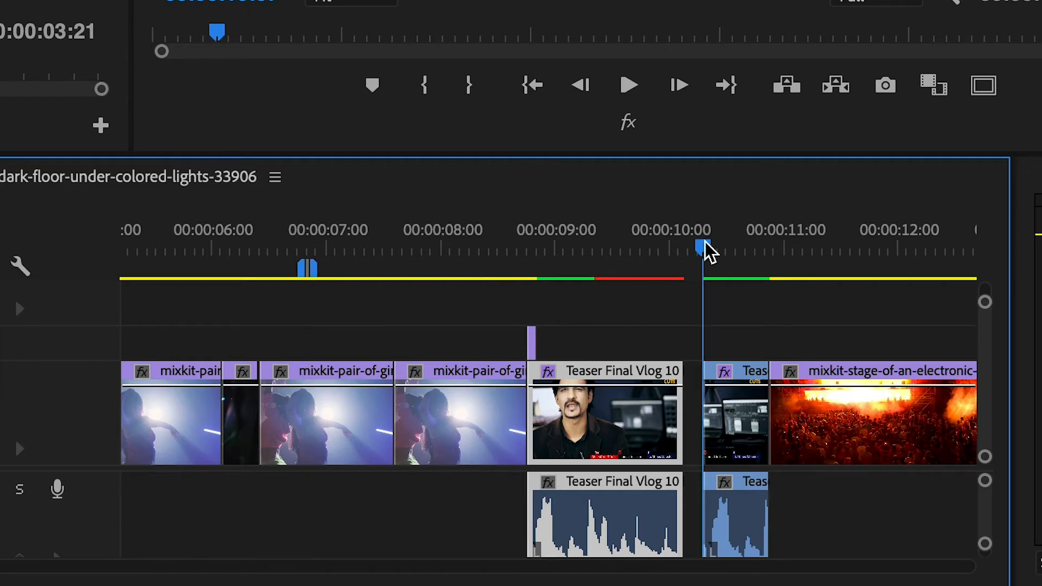
{"action": "key", "text": "alt+]"}
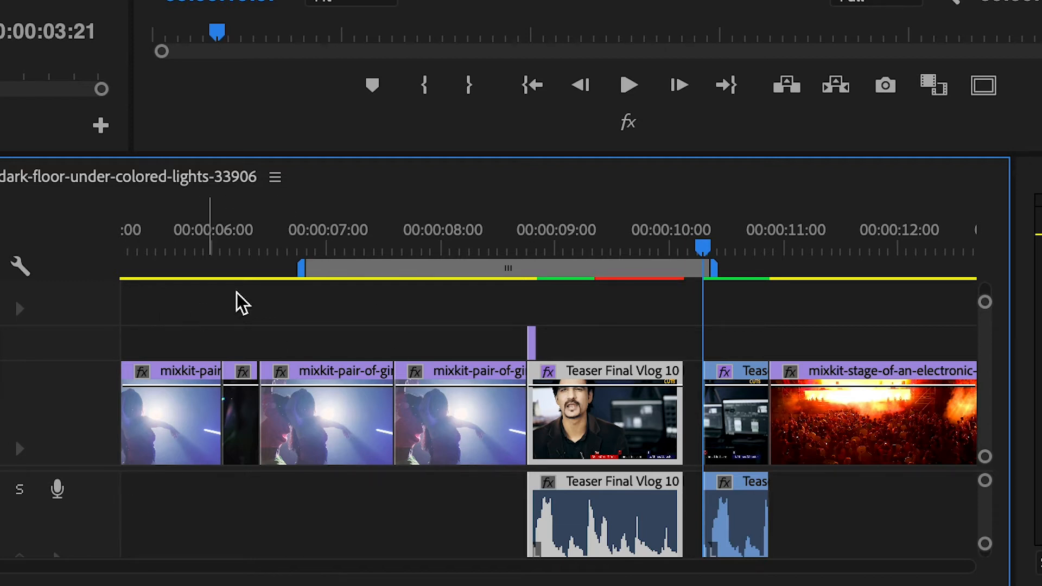
- Hide the timeline's Work Area Bar and show it again
{"action": "left_click", "coordinate": [278, 179]}
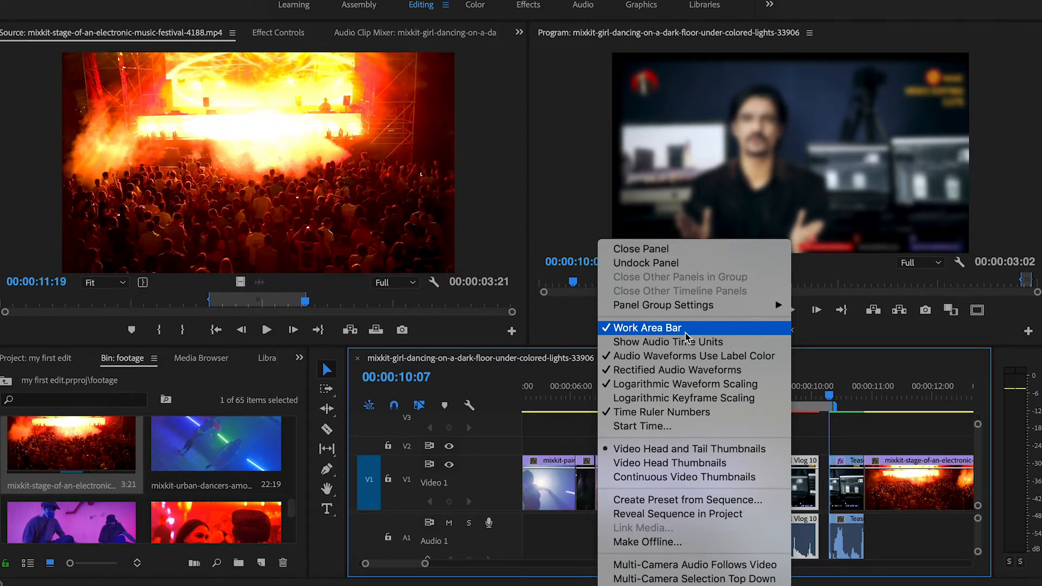
{"action": "left_click", "coordinate": [882, 372]}
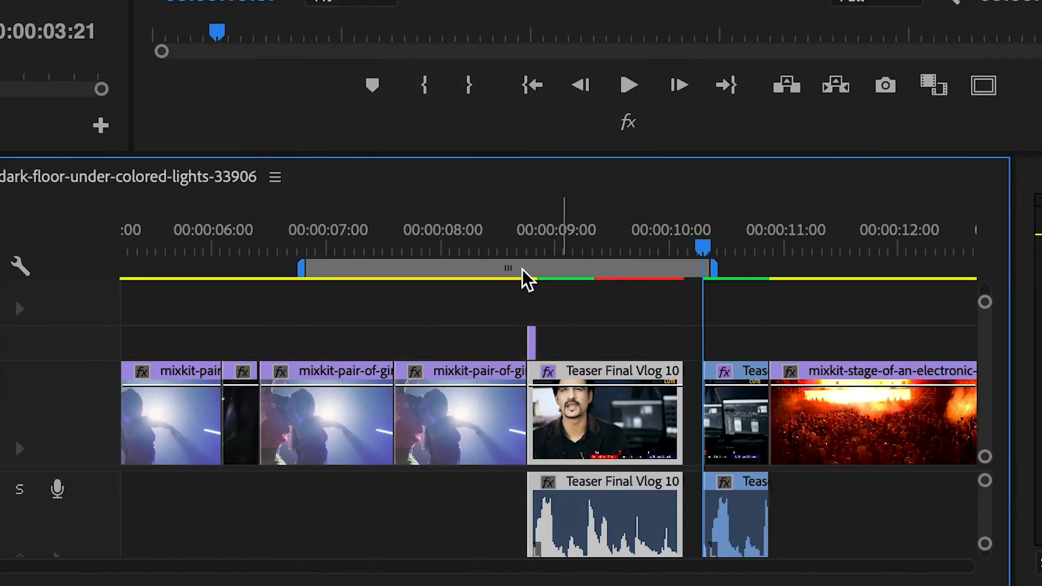
{"action": "left_click", "coordinate": [277, 179]}
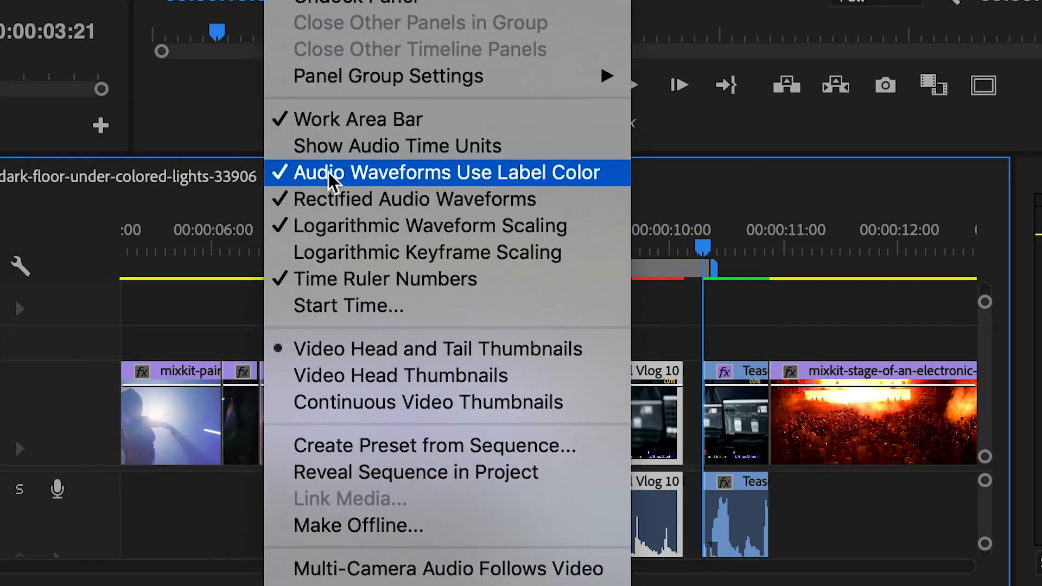
{"action": "left_click", "coordinate": [345, 121]}
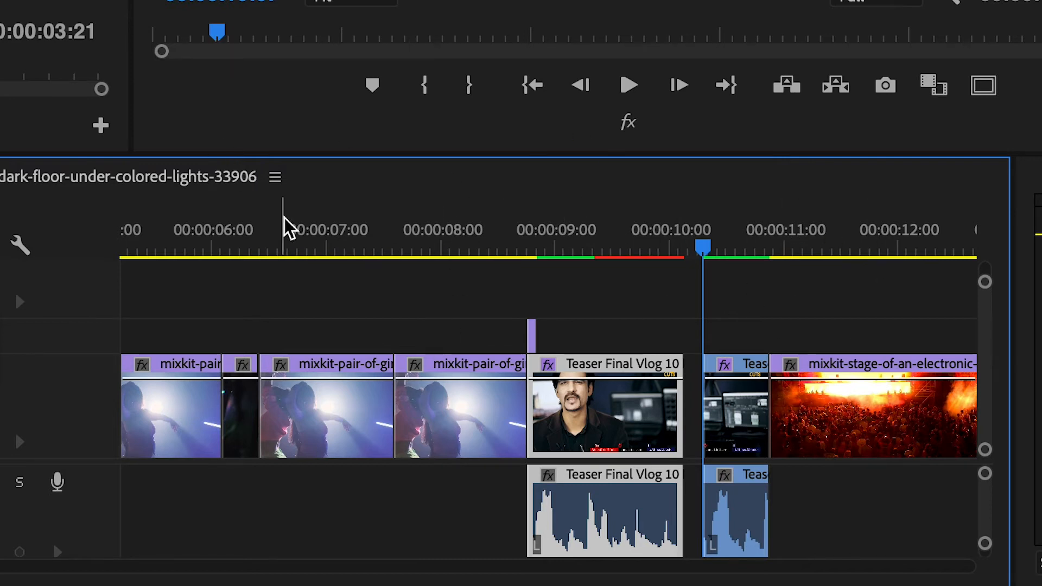
{"action": "left_click", "coordinate": [276, 179]}
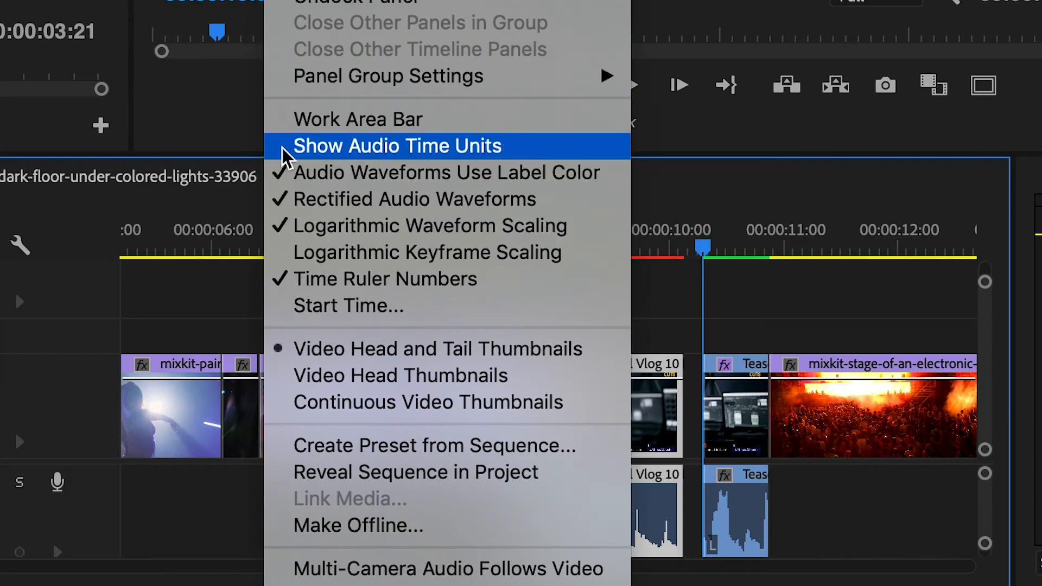
{"action": "left_click", "coordinate": [385, 120]}
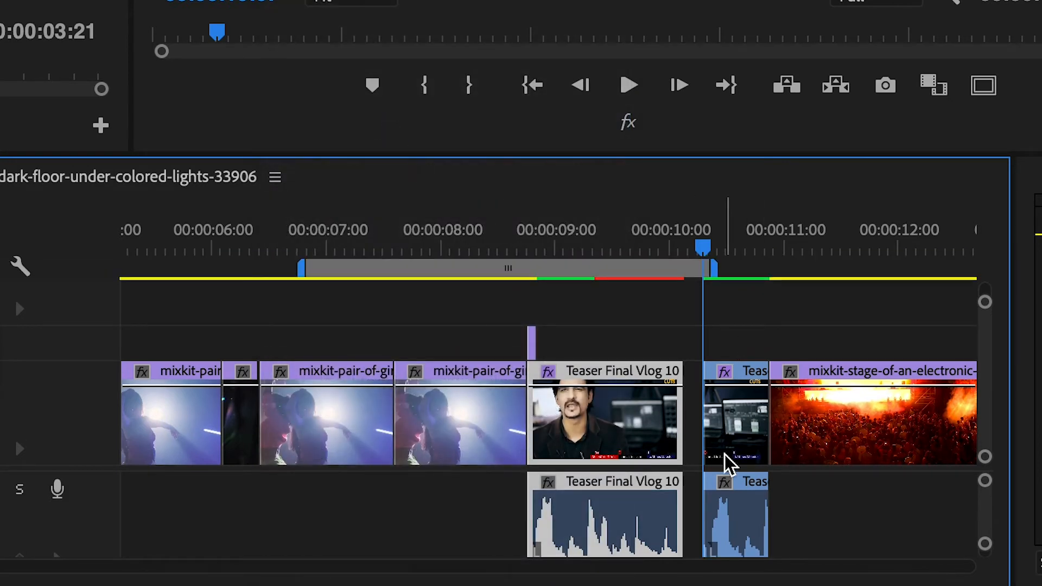
- Narrow the work area to 00:00:09:00–00:00:09:14 inside the first Teaser clip, and render and preview that portion
{"action": "left_click_drag", "start_coordinate": [298, 272], "coordinate": [605, 268]}
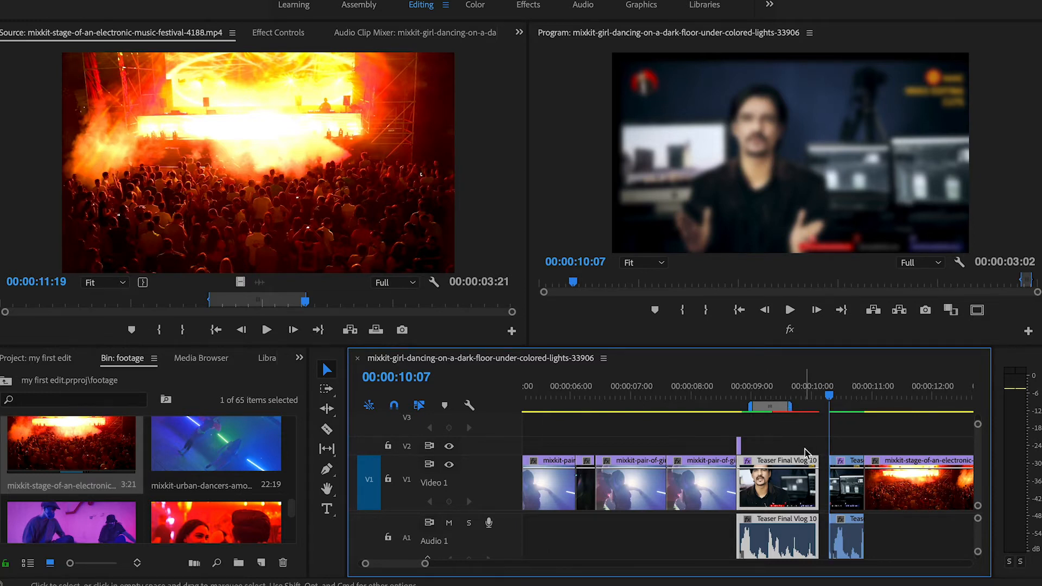
{"action": "key", "text": "Return"}
{"action": "left_click_drag", "start_coordinate": [1040, 338], "coordinate": [206, 190]}
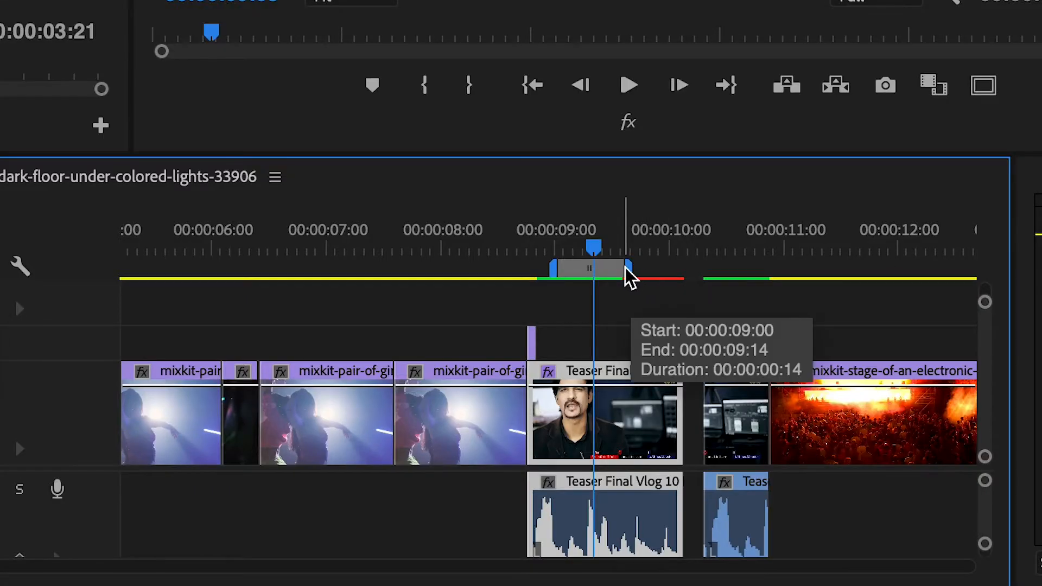
{"action": "left_click", "coordinate": [569, 254]}
{"action": "key", "text": "space"}
{"action": "key", "text": "space"}
- Extend the work area to just past the end of the first Teaser clip and render the remaining part
{"action": "left_click_drag", "start_coordinate": [619, 286], "coordinate": [693, 276]}
{"action": "key", "text": "space"}
{"action": "key", "text": "space"}
{"action": "key", "text": "Return"}
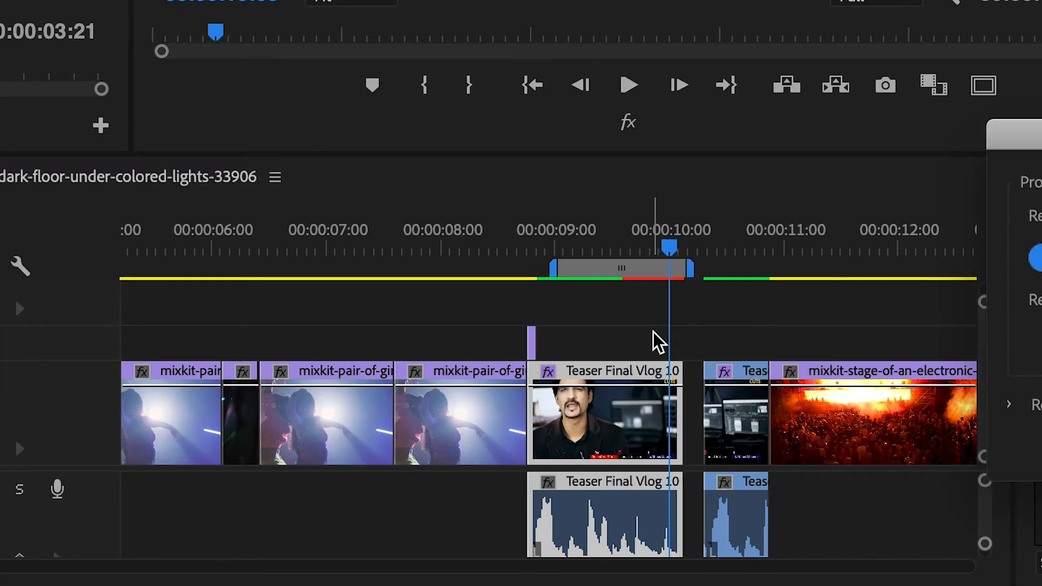
{"action": "key", "text": "space"}
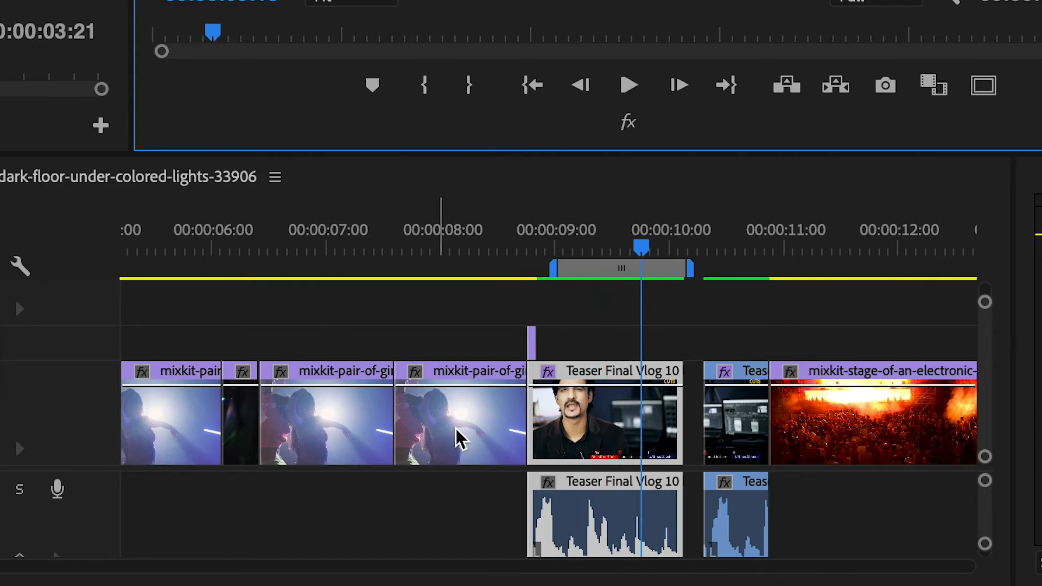
- Examine the render bar over the separate Teaser clip around 00:00:17:00 and compare it with the work area near 00:00:10:00
{"action": "left_click", "coordinate": [600, 234]}
{"action": "key", "text": "minus"}
{"action": "key", "text": "minus"}
{"action": "key", "text": "minus"}
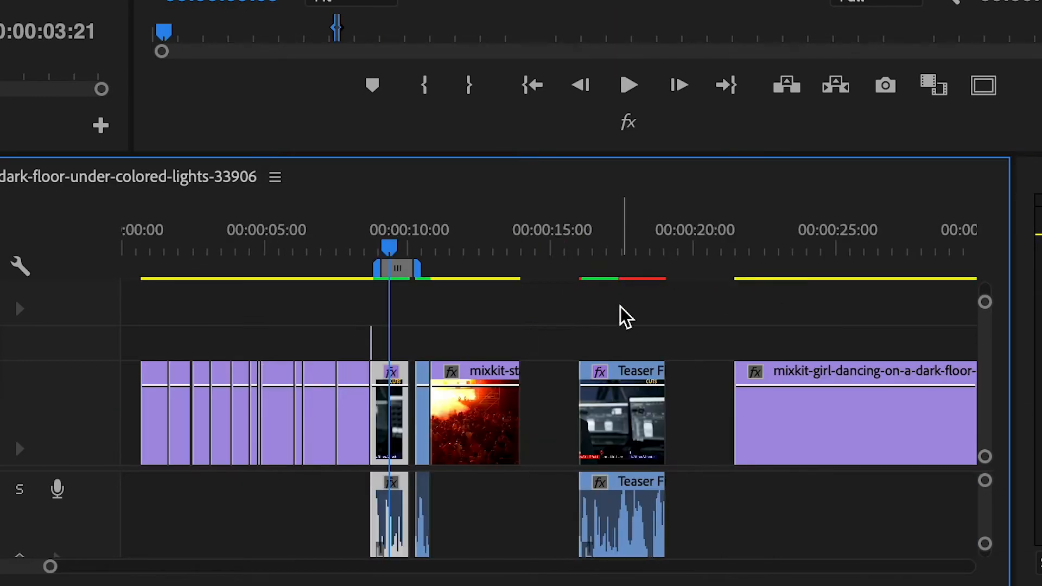
{"action": "left_click", "coordinate": [375, 249]}
{"action": "key", "text": "equal"}
{"action": "key", "text": "equal"}
{"action": "key", "text": "equal"}
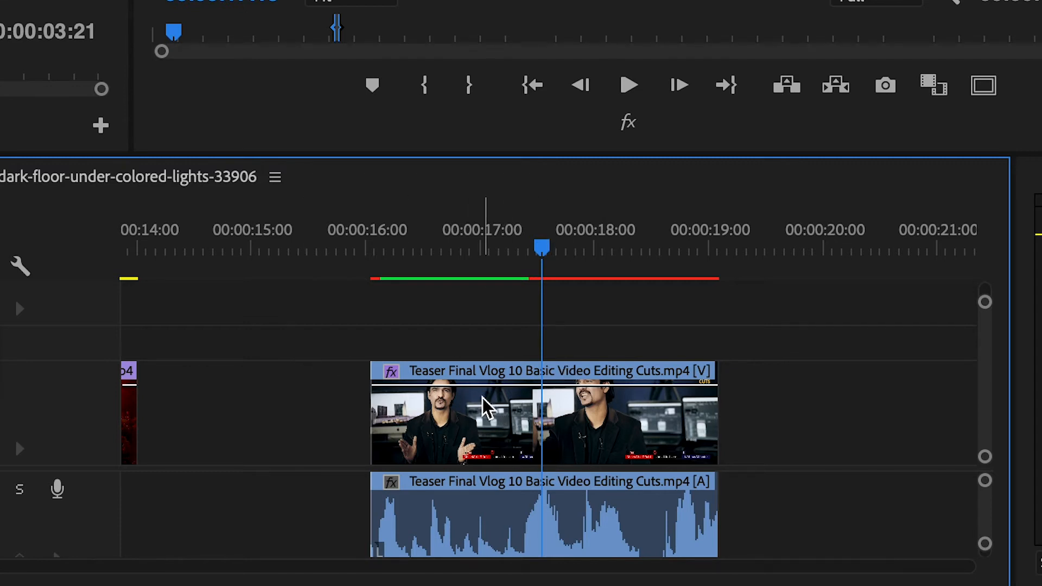
{"action": "left_click", "coordinate": [438, 234]}
{"action": "key", "text": "minus"}
{"action": "key", "text": "minus"}
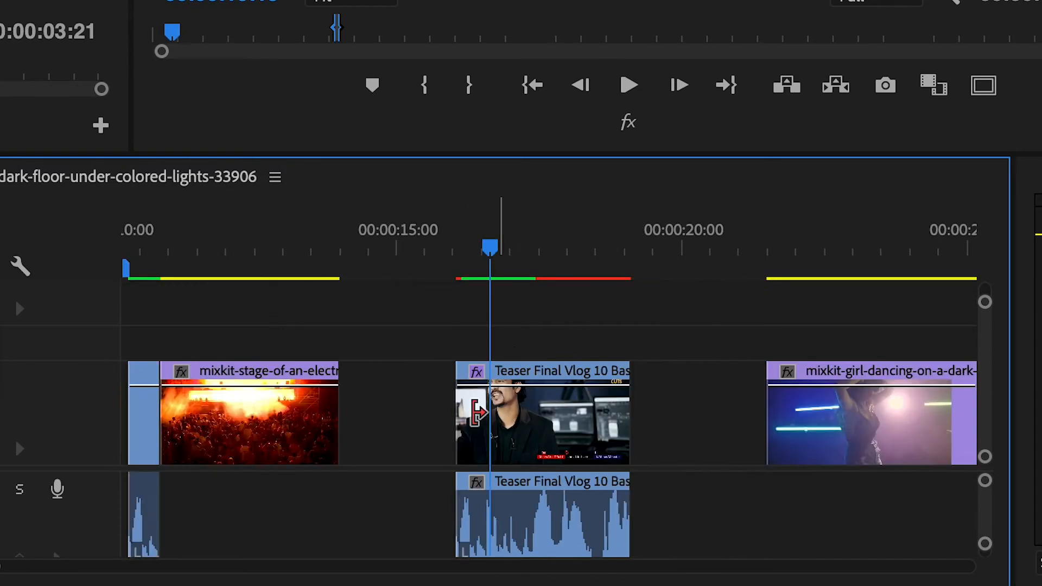
{"action": "left_click", "coordinate": [322, 246]}
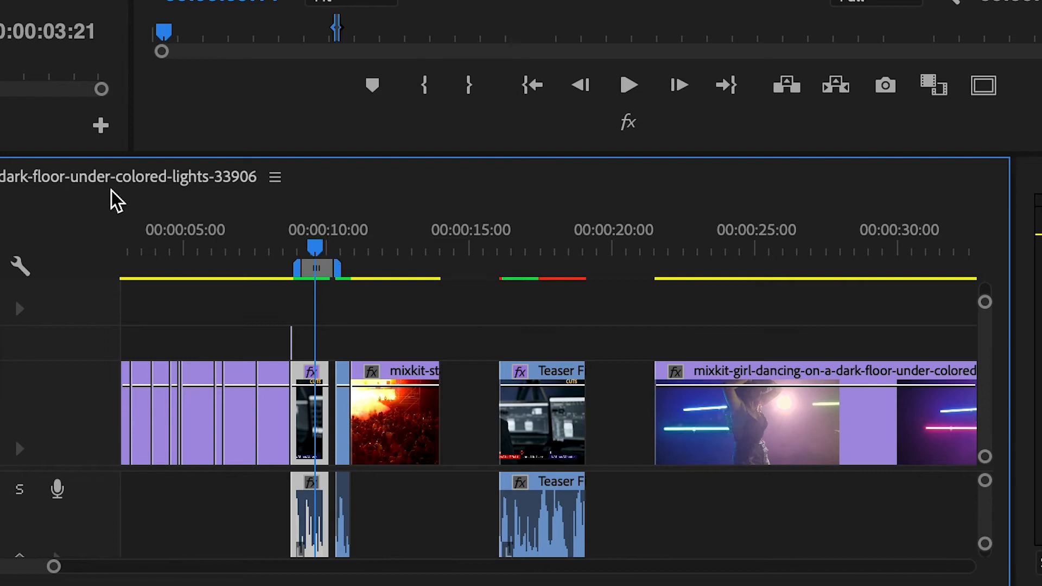
- Turn off the timeline's Work Area Bar and place the playhead inside the separate Teaser clip
{"action": "left_click", "coordinate": [272, 185]}
{"action": "left_click", "coordinate": [361, 118]}
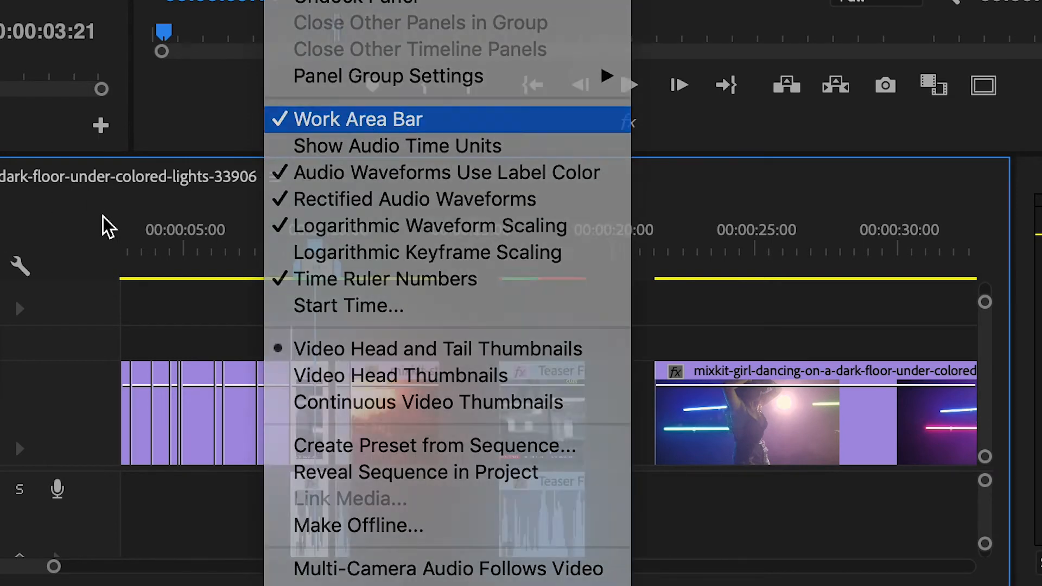
{"action": "left_click", "coordinate": [564, 259]}
- Move the separate Teaser clip to span 00:00:19:15 to 00:00:22:15, leaving a gap before the girl-dancing clip
{"action": "left_click", "coordinate": [546, 413]}
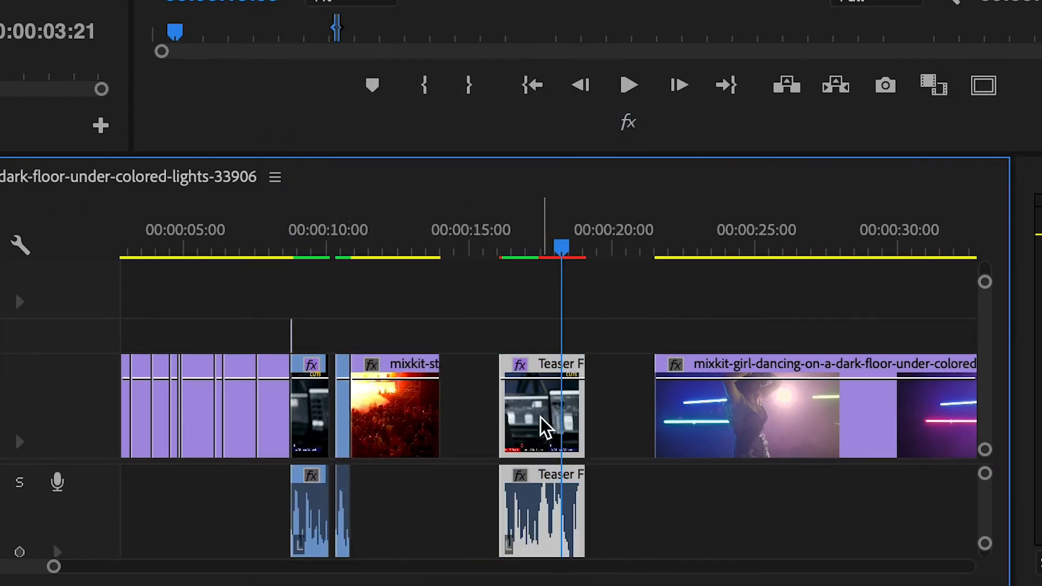
{"action": "left_click_drag", "start_coordinate": [544, 406], "coordinate": [659, 468]}
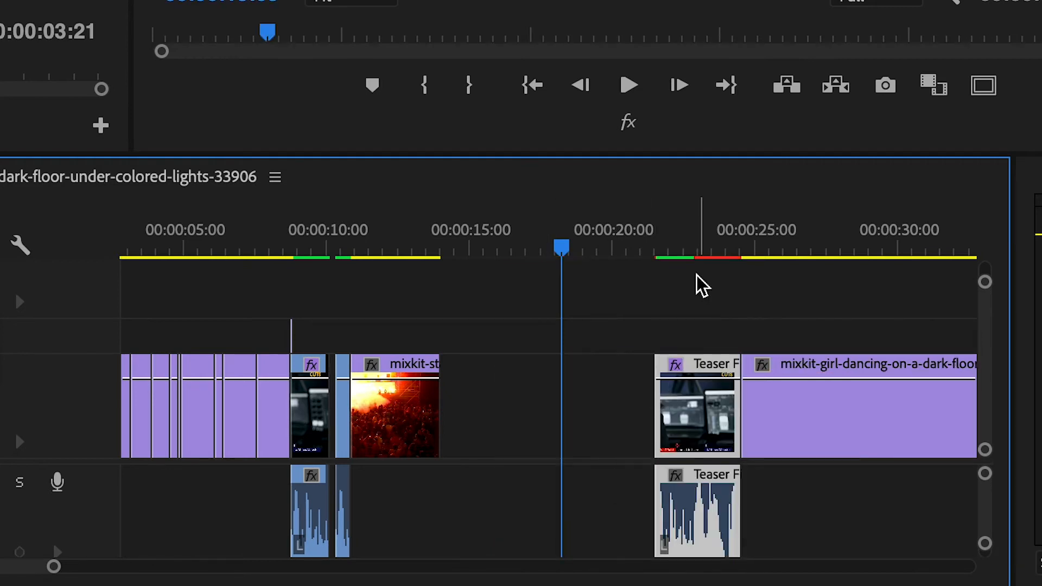
{"action": "left_click", "coordinate": [689, 249]}
{"action": "key", "text": "equal"}
{"action": "key", "text": "equal"}
{"action": "left_click_drag", "start_coordinate": [578, 428], "coordinate": [374, 423]}
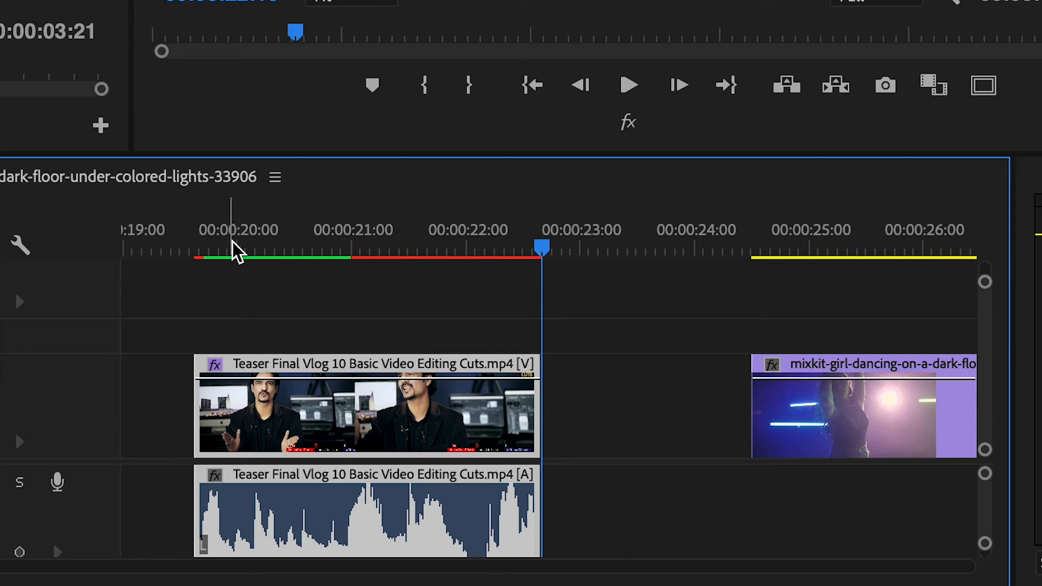
- Mark in and out points around the moved Teaser clip and start rendering that range
{"action": "left_click", "coordinate": [563, 440]}
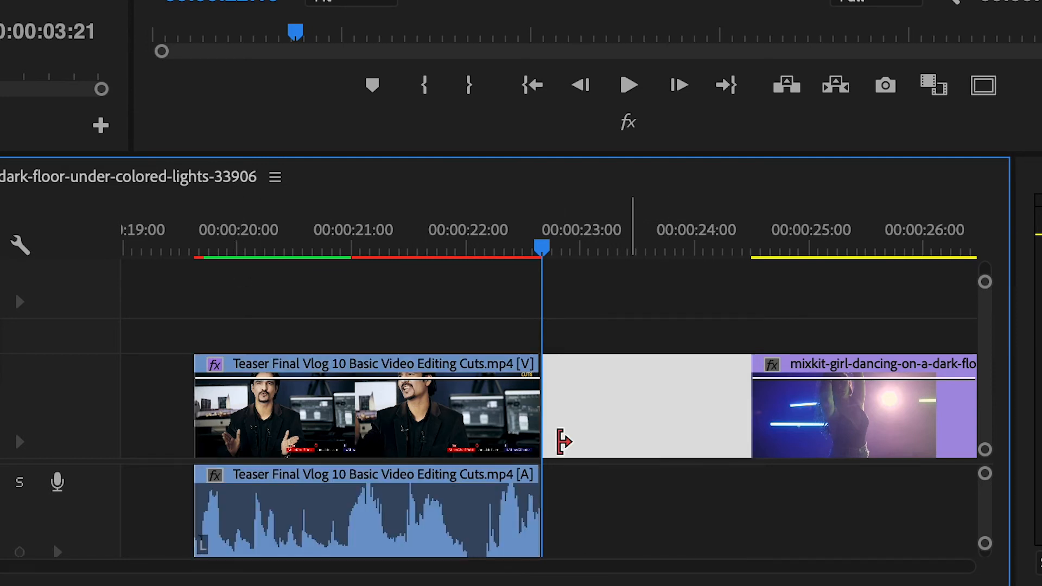
{"action": "left_click", "coordinate": [355, 409]}
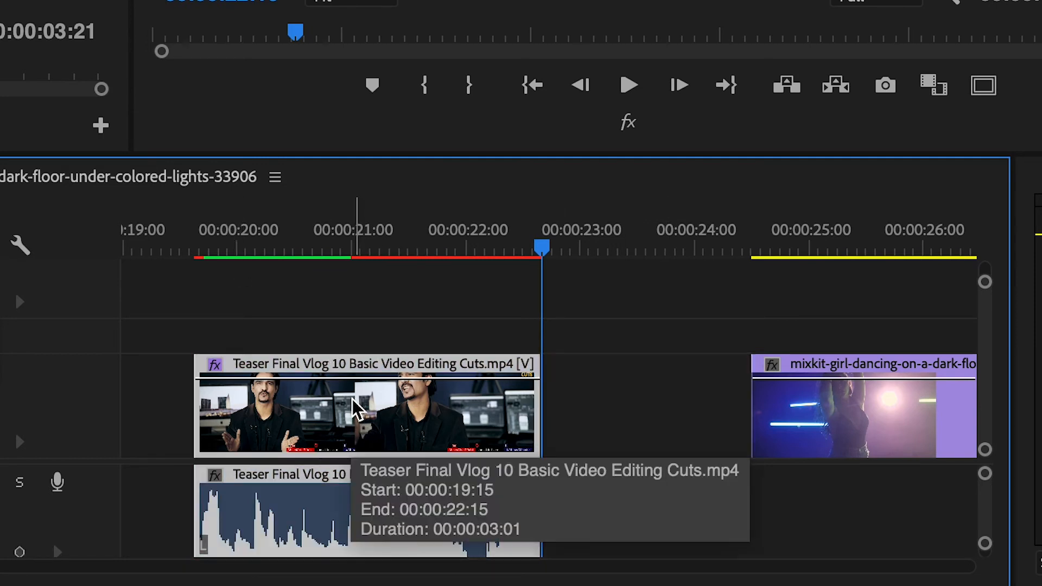
{"action": "key", "text": "x"}
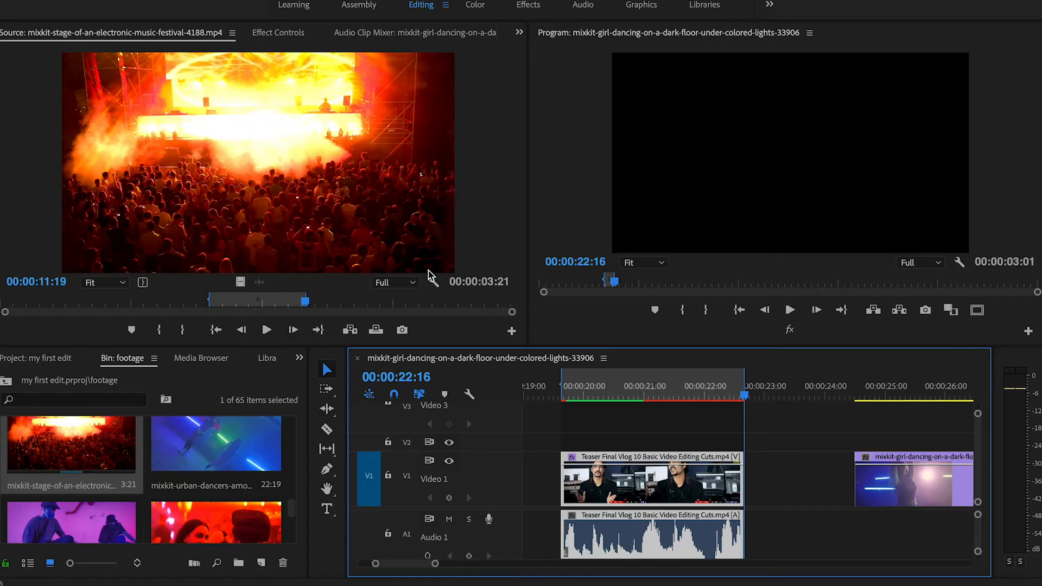
{"action": "key", "text": "Return"}
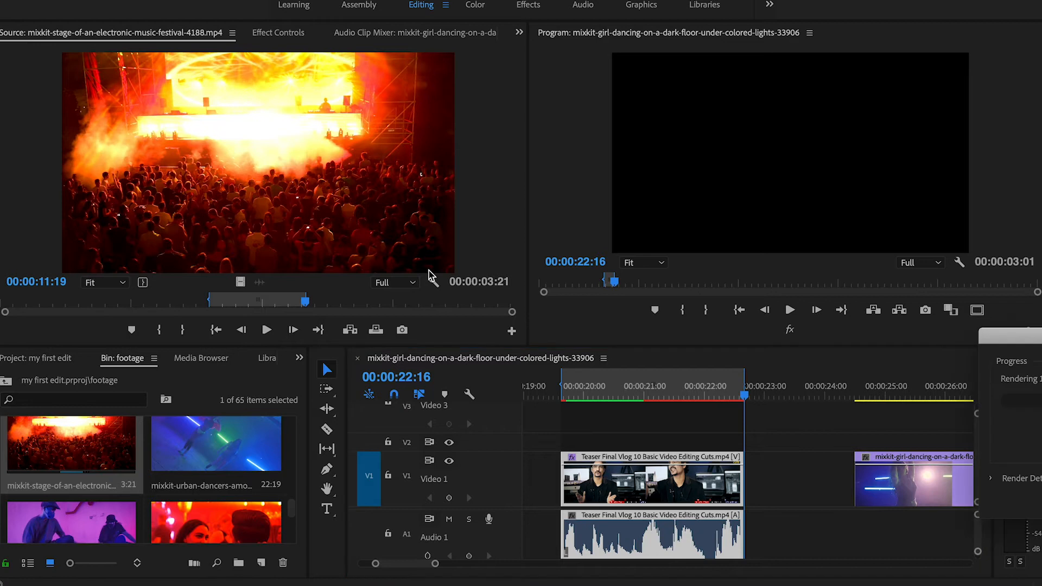